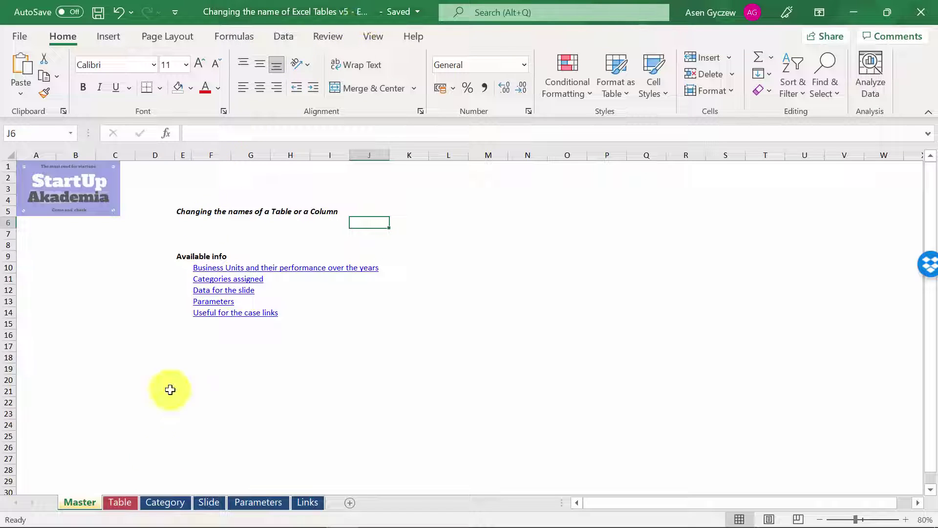
Step: On the Business Units sheet, enter =SUM(Table1[Revenues]) in L7 to get 3 880
{"action": "left_click", "coordinate": [122, 503]}
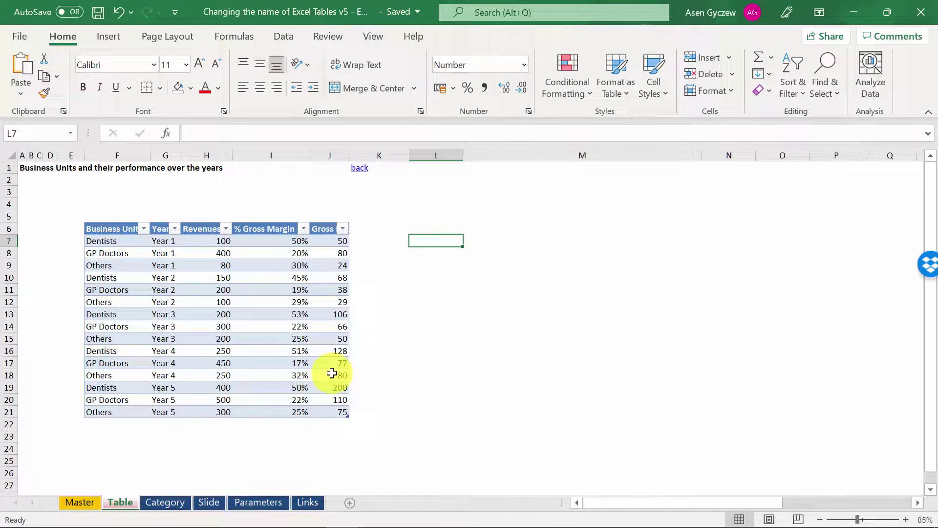
{"action": "left_click", "coordinate": [392, 328]}
{"action": "left_click", "coordinate": [434, 239]}
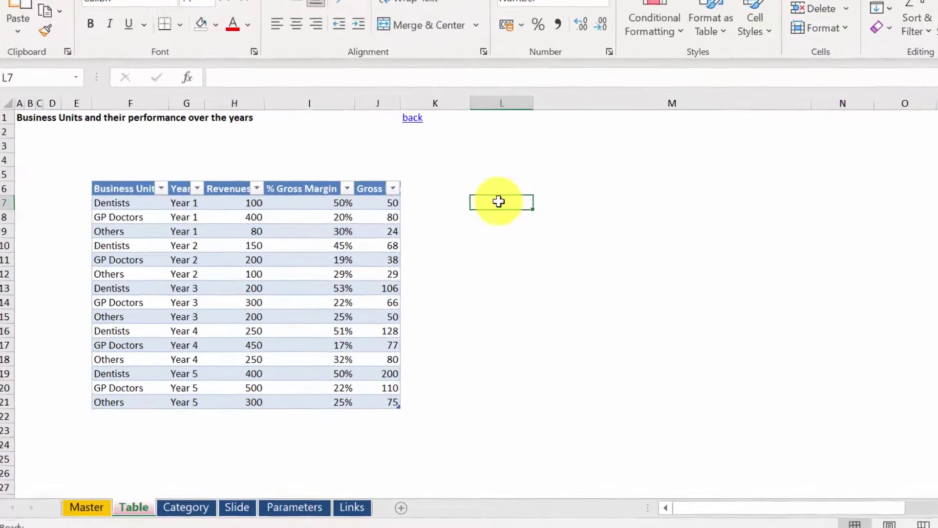
{"action": "type", "text": "=sum"}
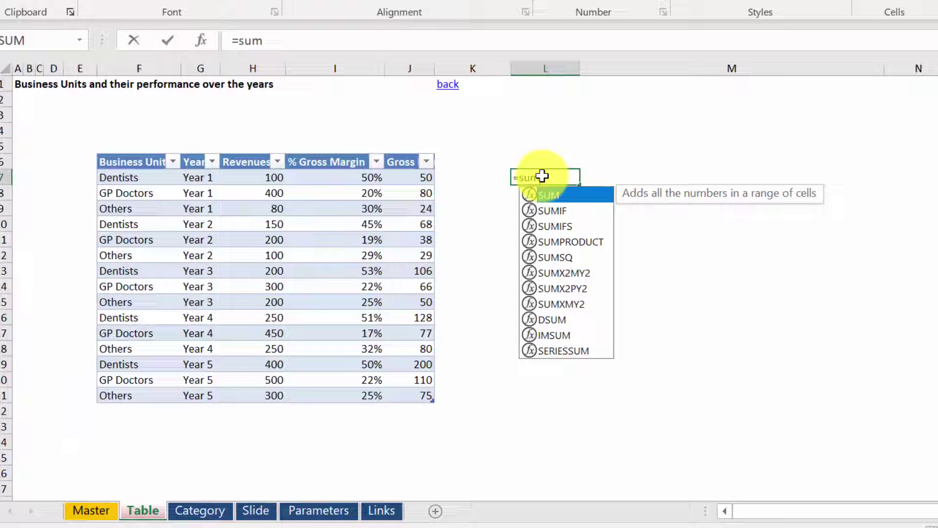
{"action": "type", "text": "(table1"}
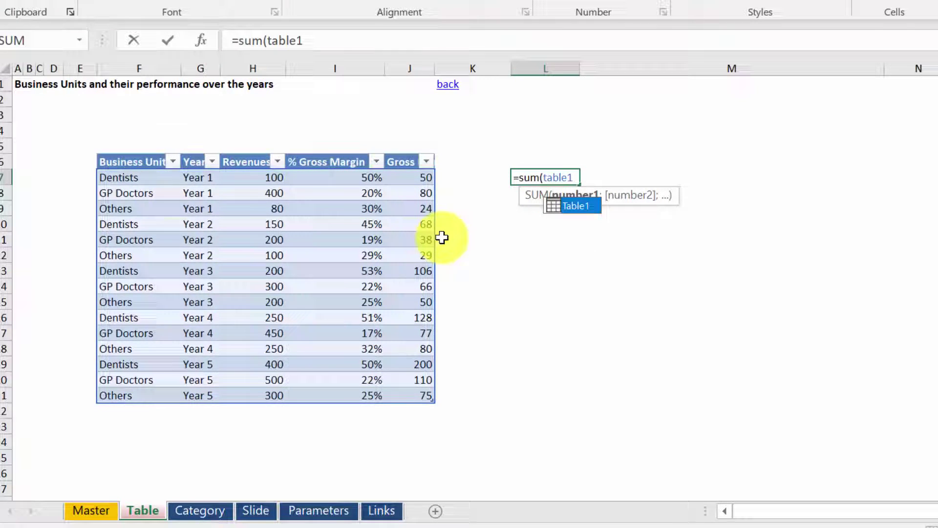
{"action": "type", "text": "["}
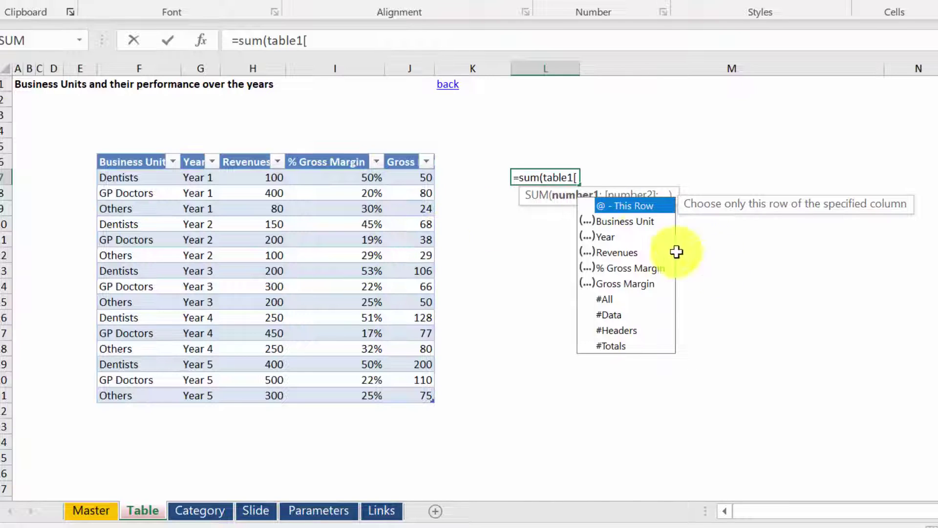
{"action": "double_click", "coordinate": [619, 252]}
{"action": "type", "text": "]"}
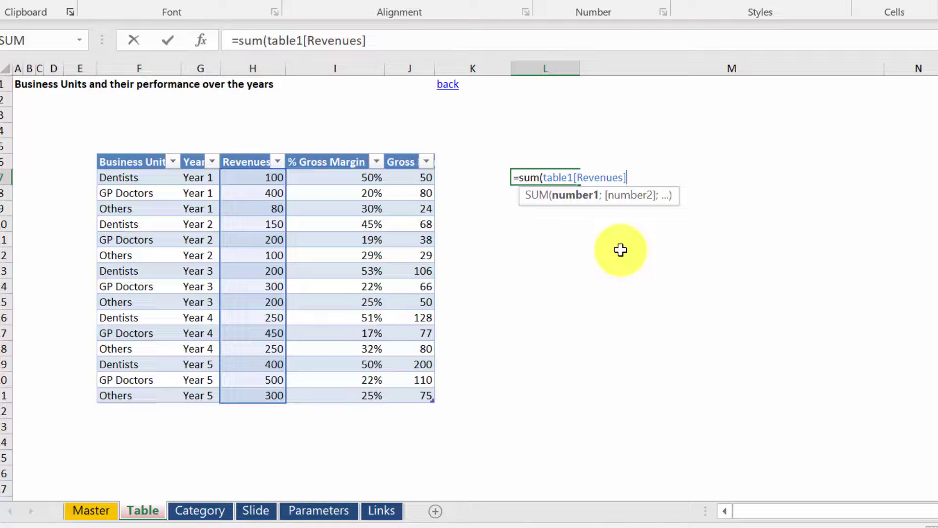
{"action": "key", "text": "Return"}
{"action": "key", "text": "Up"}
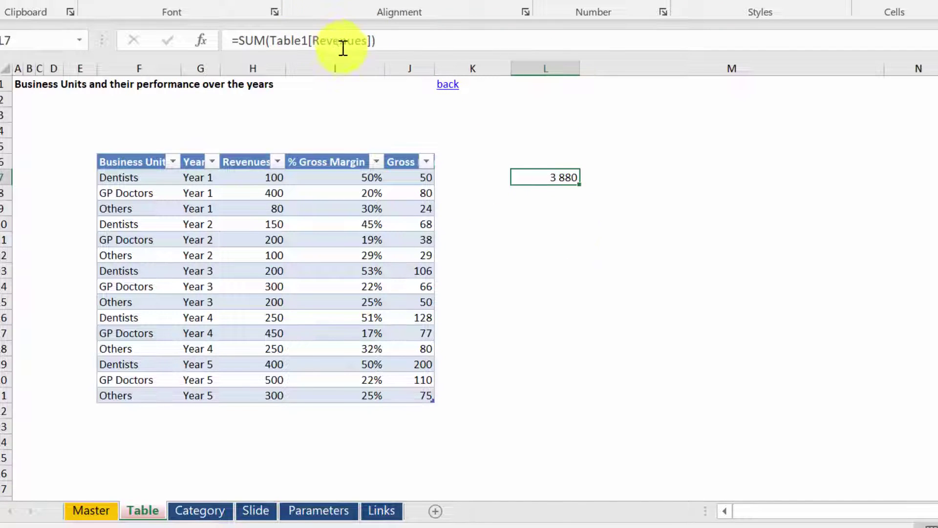
{"action": "left_click", "coordinate": [527, 214]}
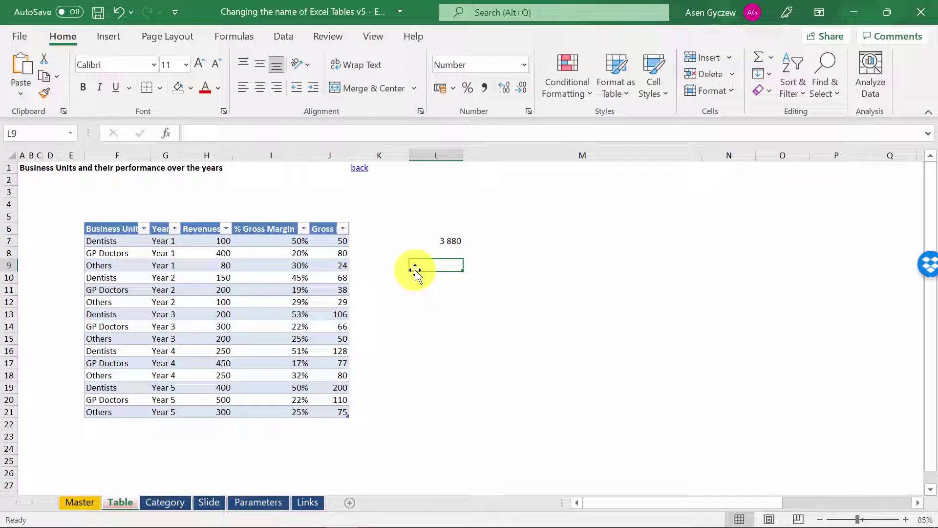
{"action": "left_click", "coordinate": [288, 289]}
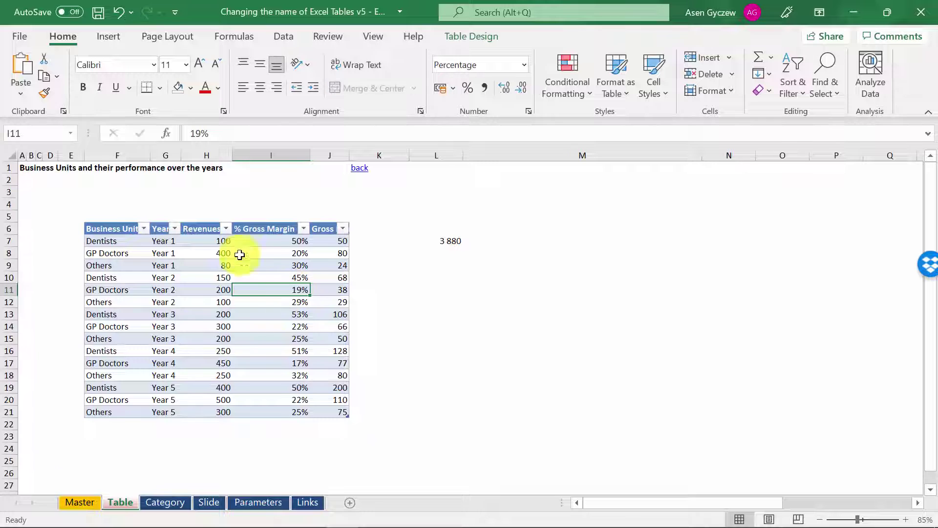
{"action": "left_click", "coordinate": [70, 133]}
{"action": "left_click", "coordinate": [27, 147]}
{"action": "left_click", "coordinate": [380, 295]}
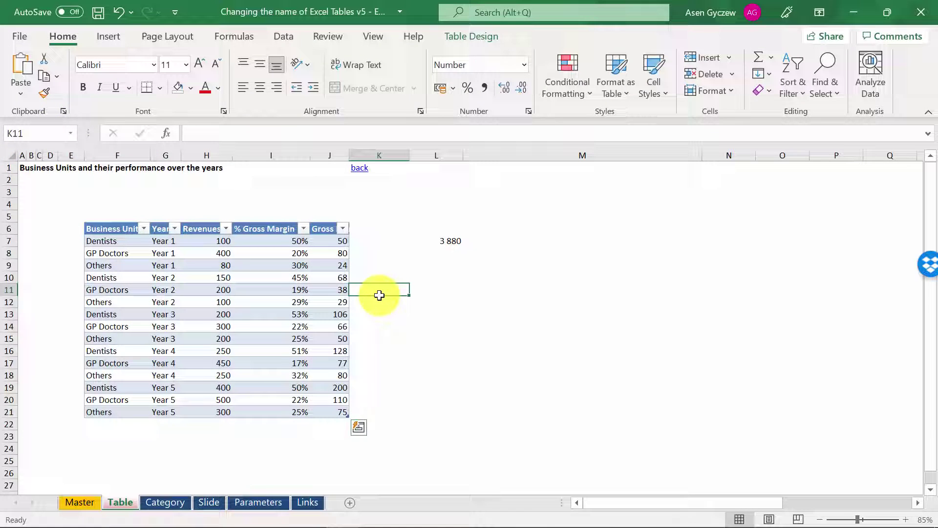
{"action": "left_click", "coordinate": [274, 284]}
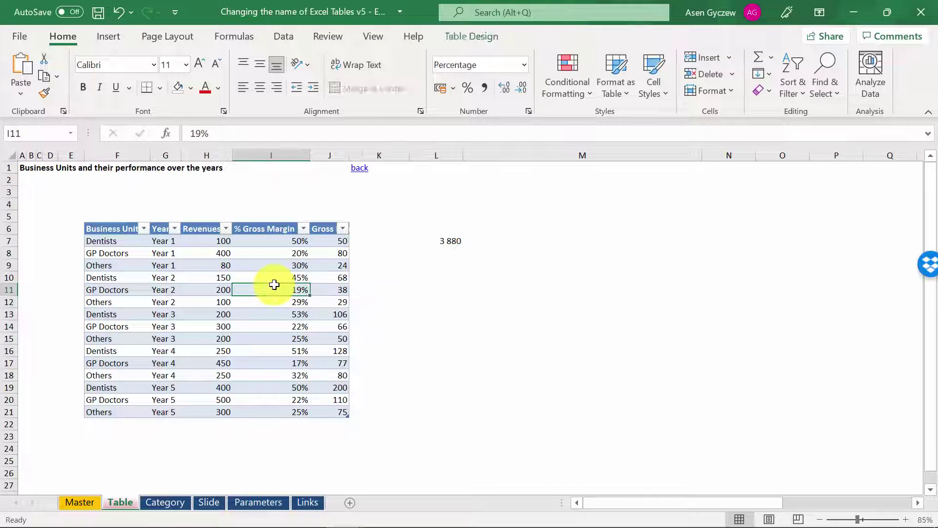
{"action": "left_click", "coordinate": [425, 291]}
{"action": "left_click", "coordinate": [270, 299]}
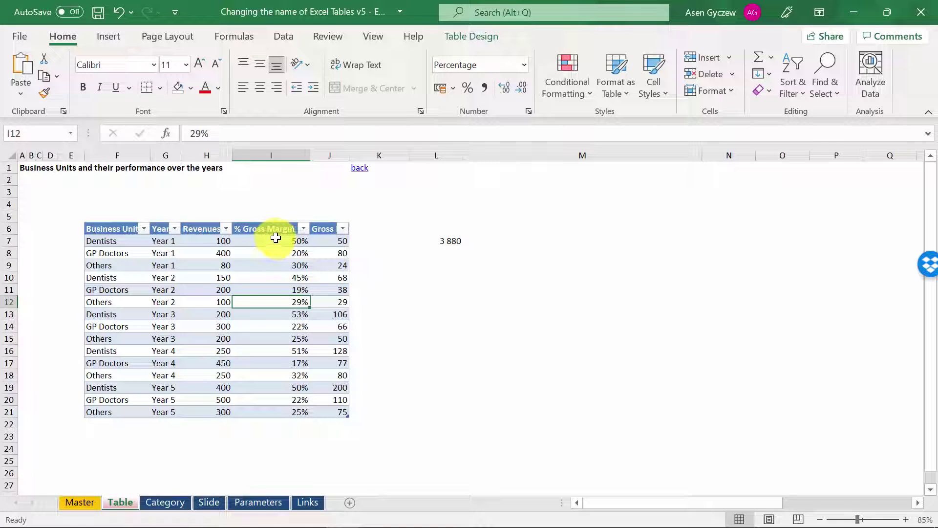
Step: Change the table name from Table1 to Bunits in the Table Design name box
{"action": "left_click", "coordinate": [490, 41]}
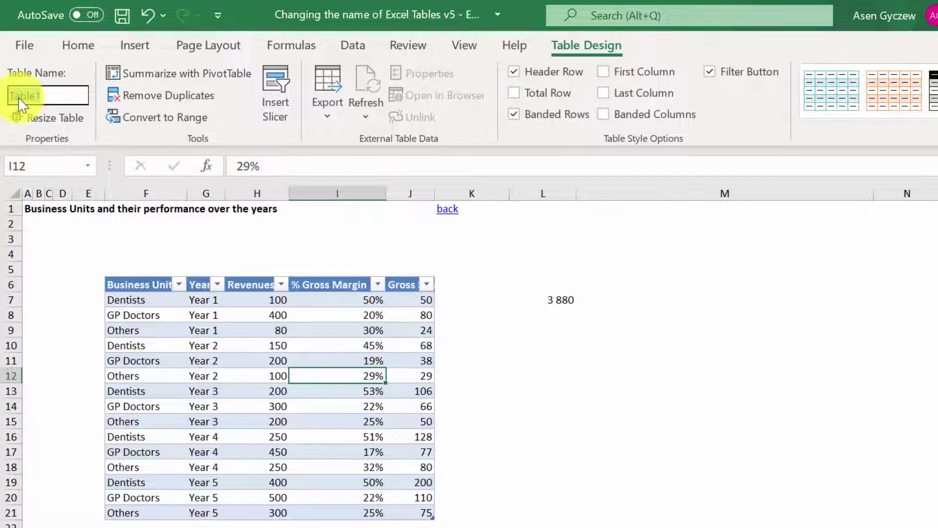
{"action": "left_click", "coordinate": [19, 97]}
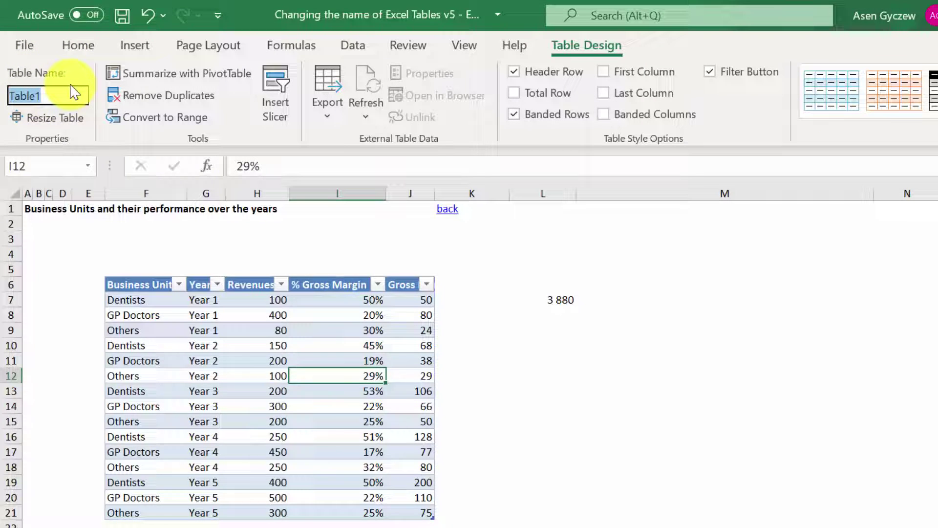
{"action": "type", "text": "B"}
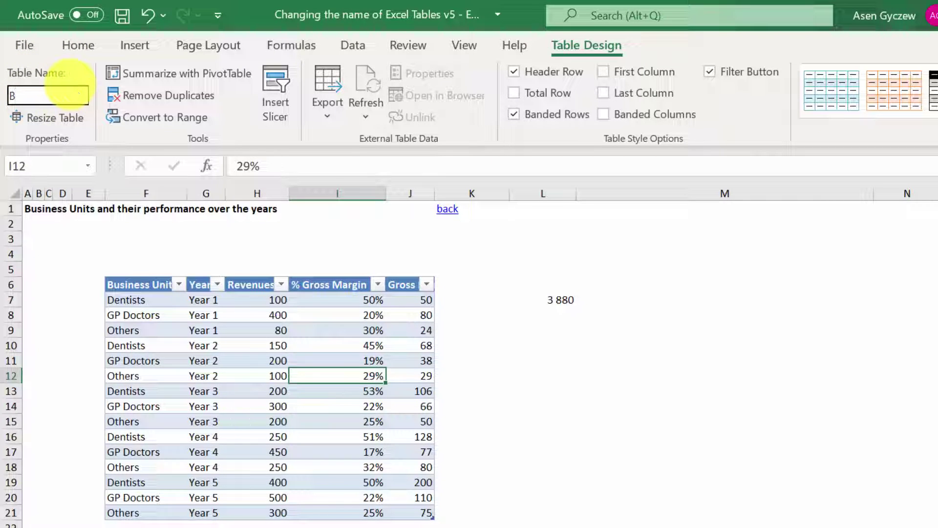
{"action": "type", "text": "units"}
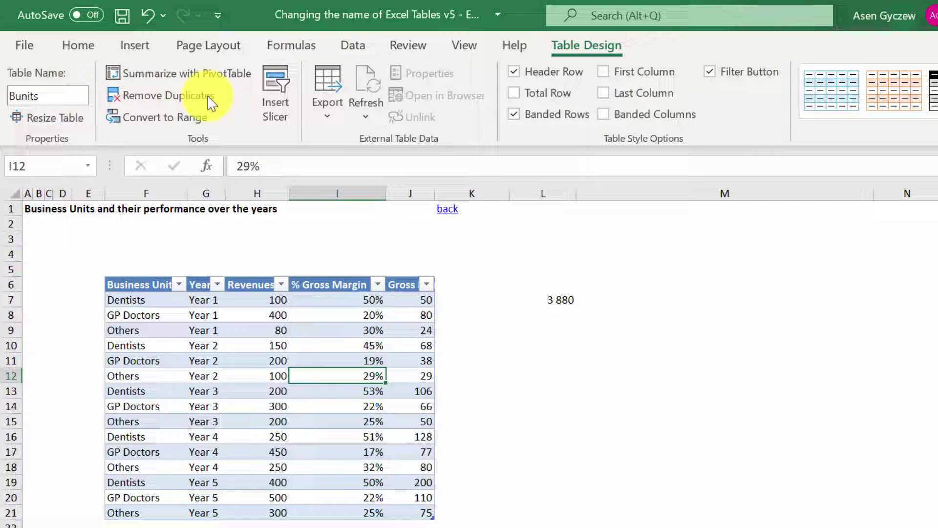
{"action": "left_click", "coordinate": [469, 295]}
{"action": "left_click", "coordinate": [388, 301]}
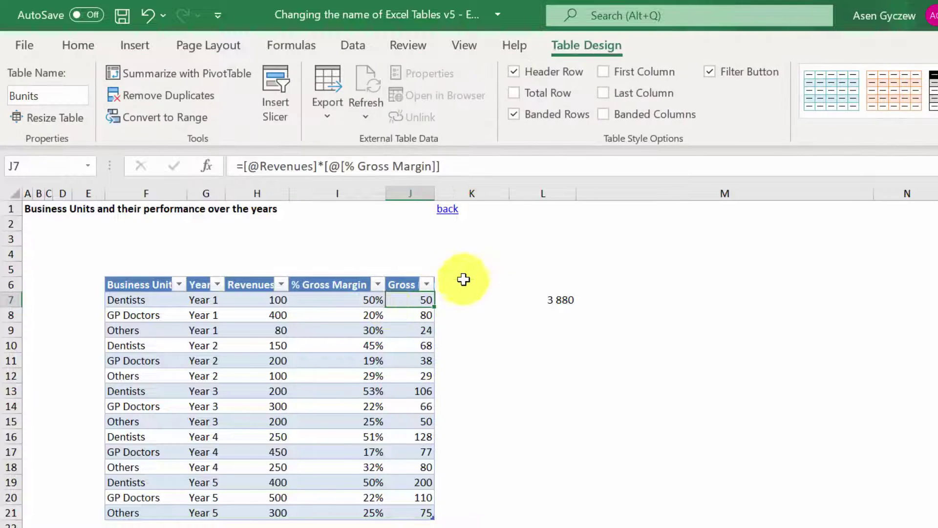
{"action": "left_click", "coordinate": [337, 356]}
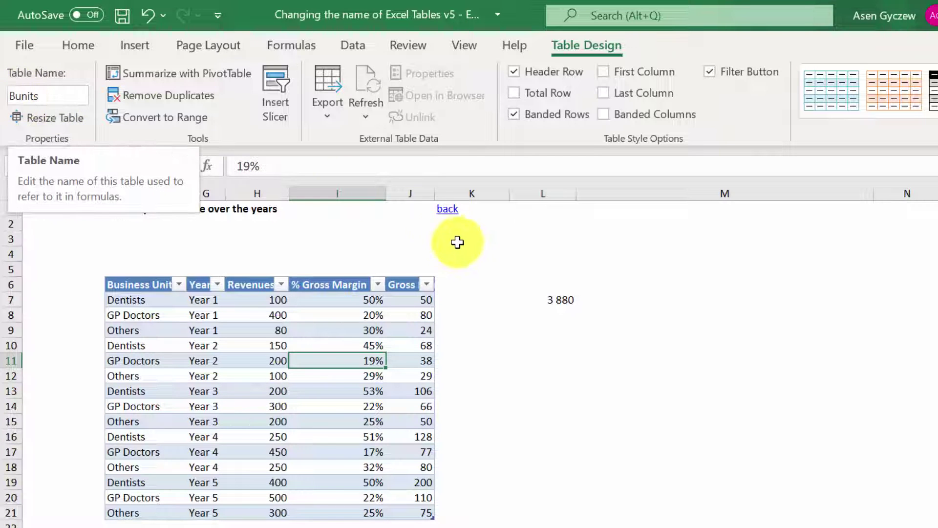
{"action": "left_click", "coordinate": [464, 262]}
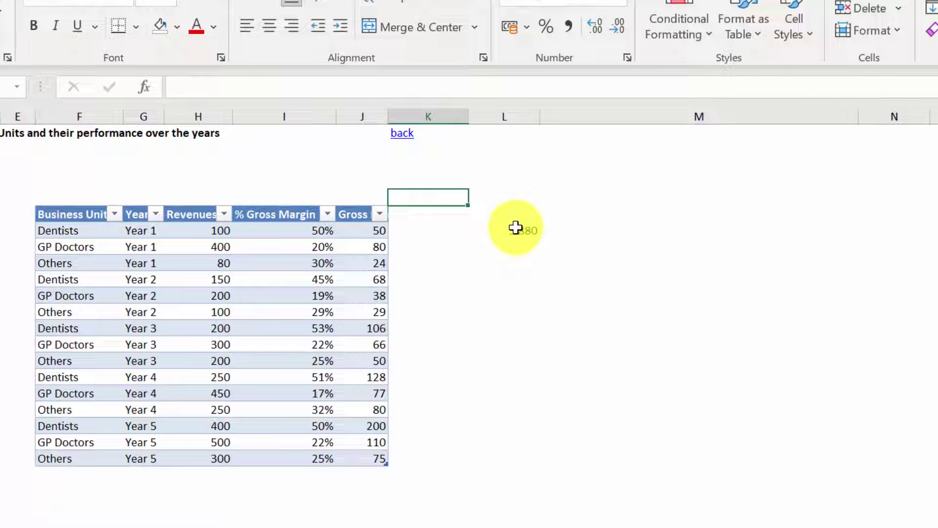
Step: Enter =SUM(Bunits[Gross Margin]) in L8, totalling 1 180
{"action": "left_click", "coordinate": [545, 294]}
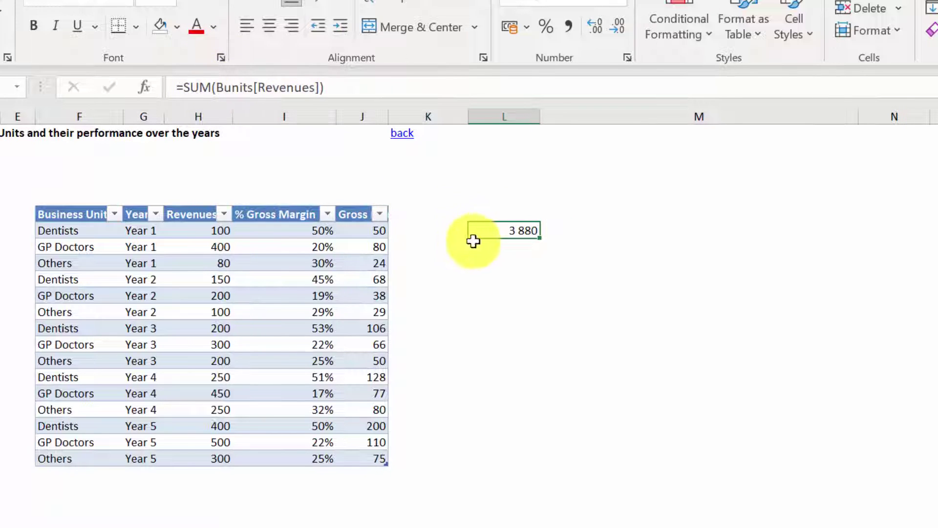
{"action": "left_click", "coordinate": [499, 244]}
{"action": "type", "text": "=c"}
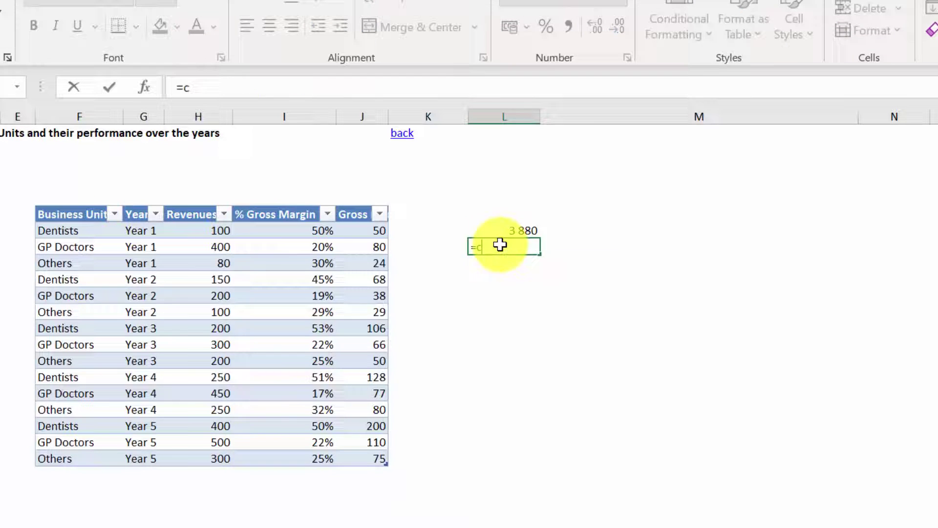
{"action": "key", "text": "BackSpace"}
{"action": "type", "text": "sum"}
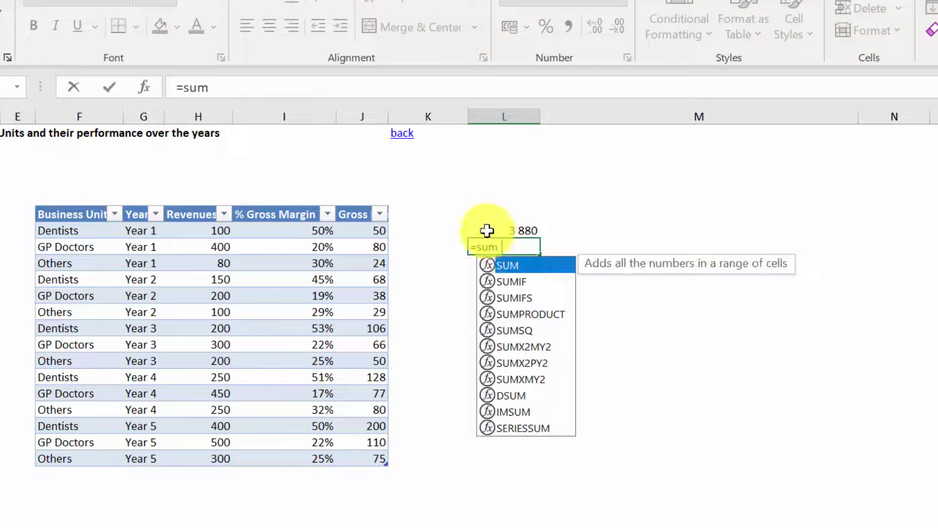
{"action": "type", "text": "(b"}
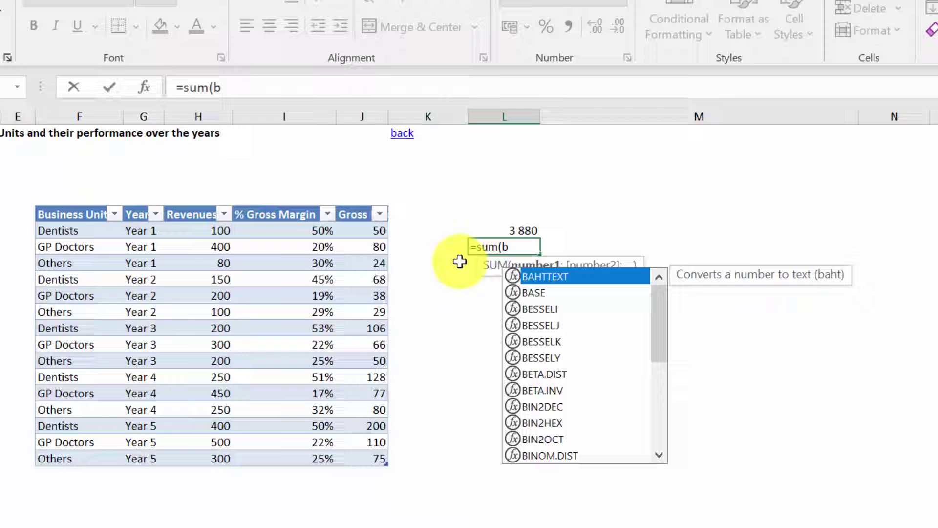
{"action": "type", "text": "u"}
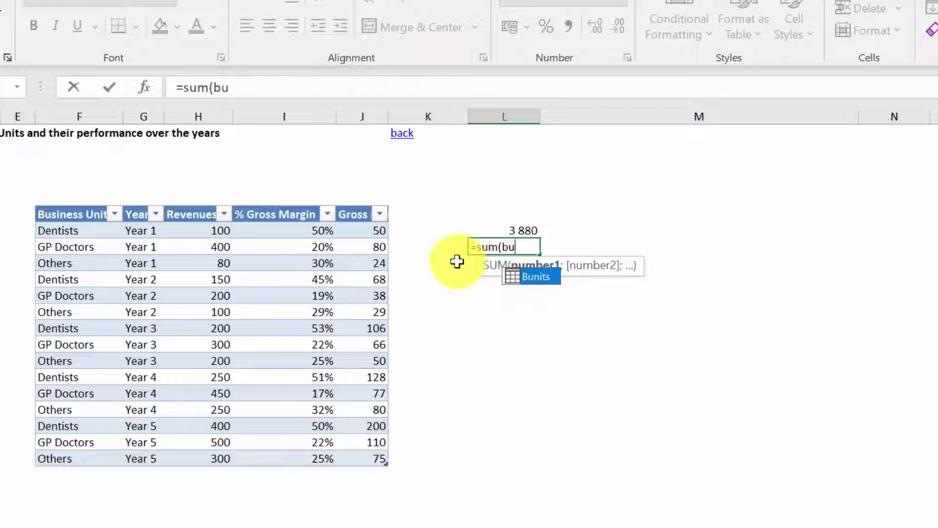
{"action": "double_click", "coordinate": [537, 274]}
{"action": "type", "text": "["}
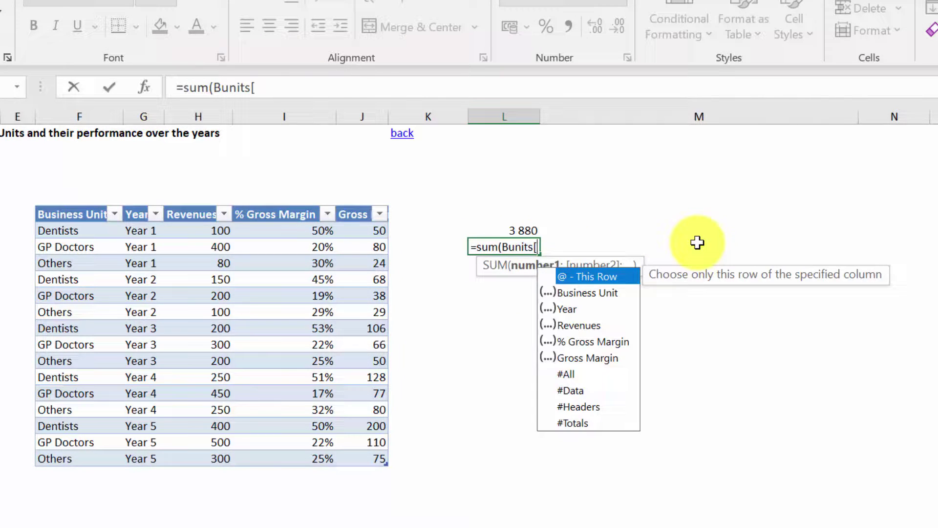
{"action": "type", "text": "gross"}
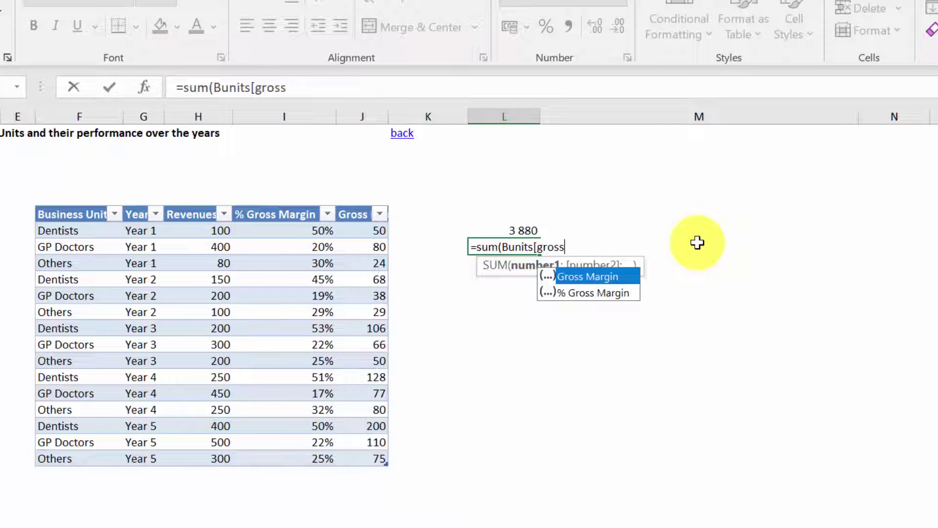
{"action": "double_click", "coordinate": [573, 277]}
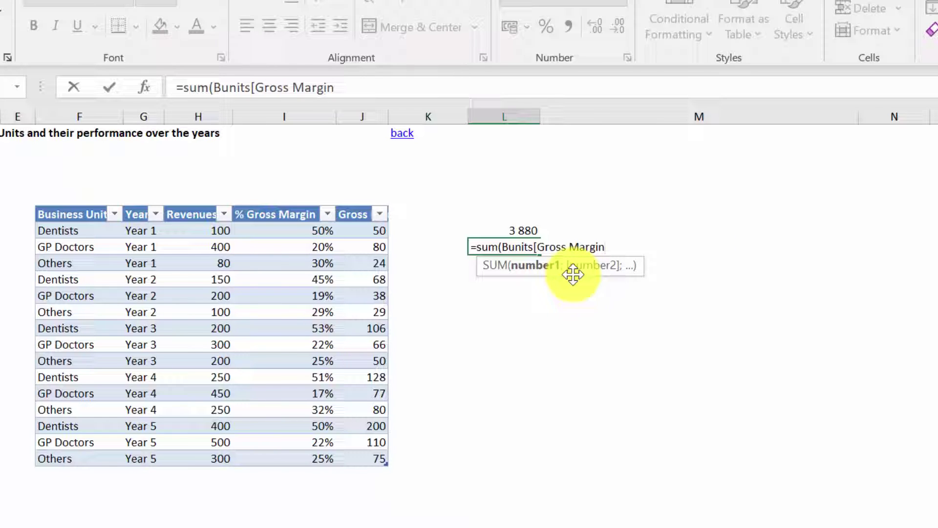
{"action": "type", "text": "]"}
{"action": "key", "text": "Return"}
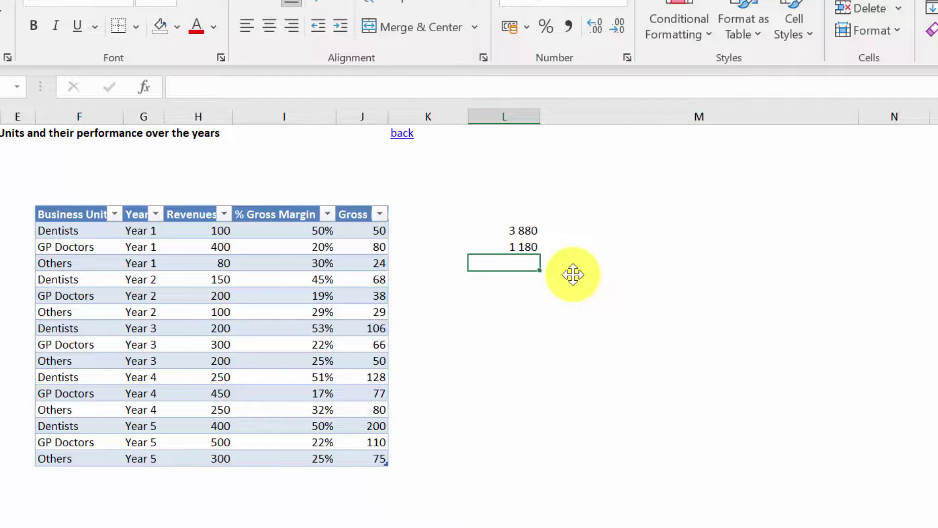
Step: Undo the last total and inspect the revenue total formula in L7
{"action": "key", "text": "ctrl+z"}
{"action": "key", "text": "ctrl+z"}
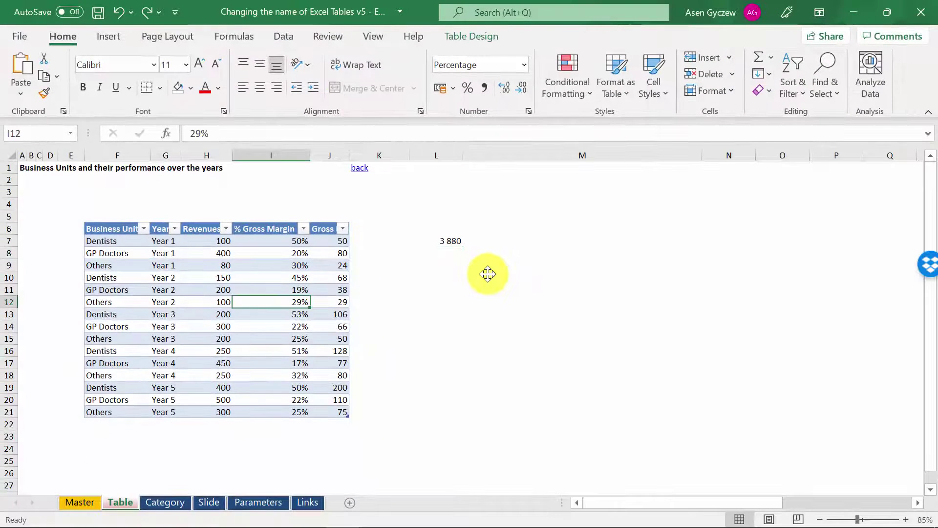
{"action": "key", "text": "ctrl+z"}
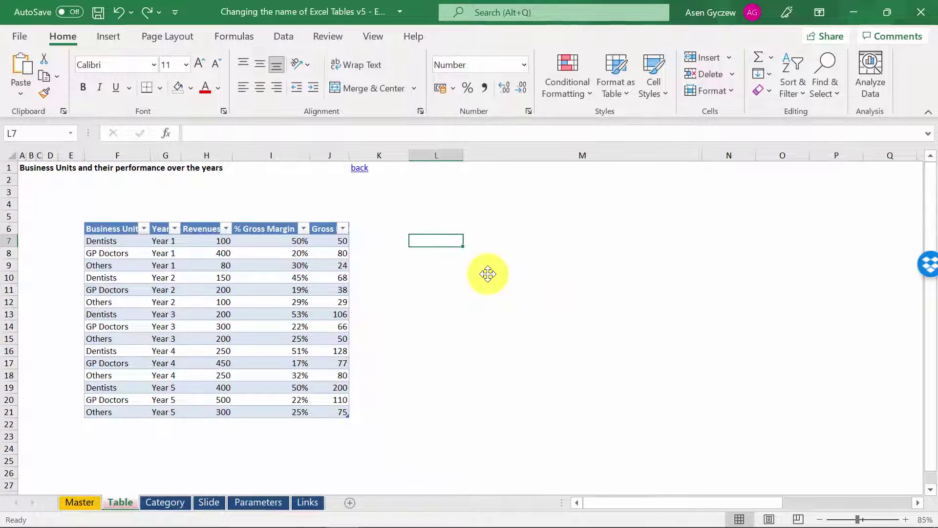
{"action": "key", "text": "F2"}
{"action": "key", "text": "Escape"}
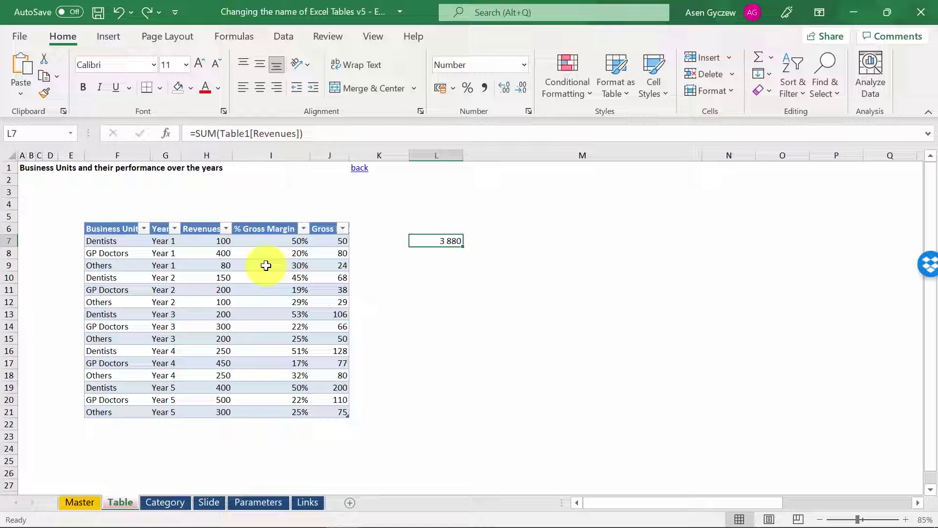
Step: Rename Table1 to Bunits in Name Manager, so L7 reads =SUM(Bunits[Revenues])
{"action": "left_click", "coordinate": [233, 38]}
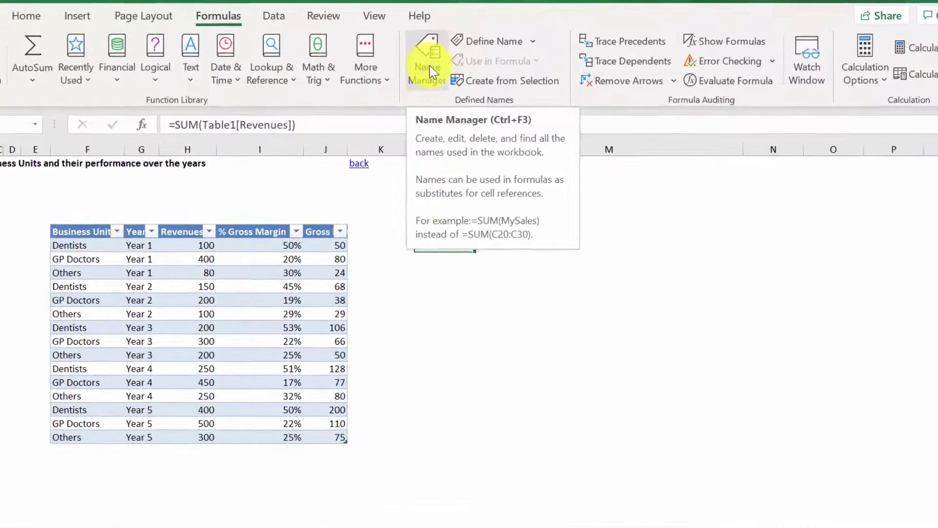
{"action": "left_click", "coordinate": [430, 65]}
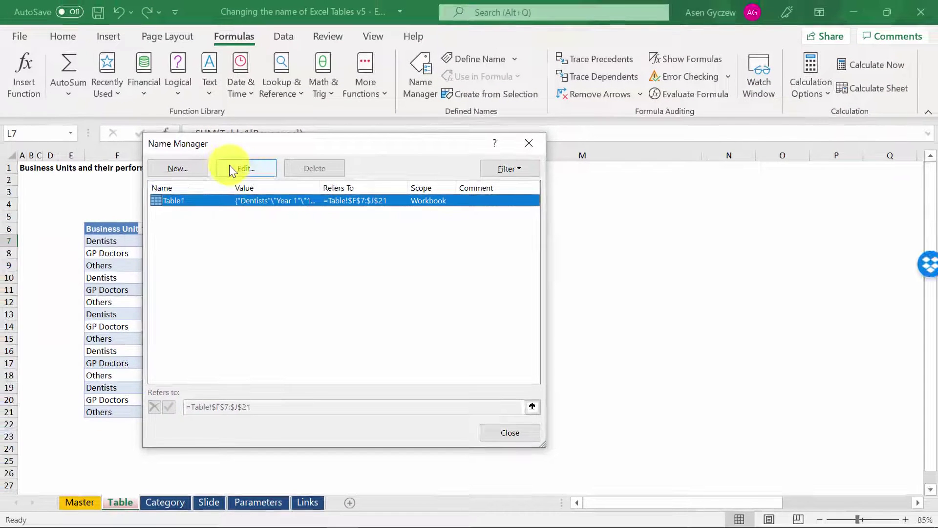
{"action": "left_click", "coordinate": [230, 169]}
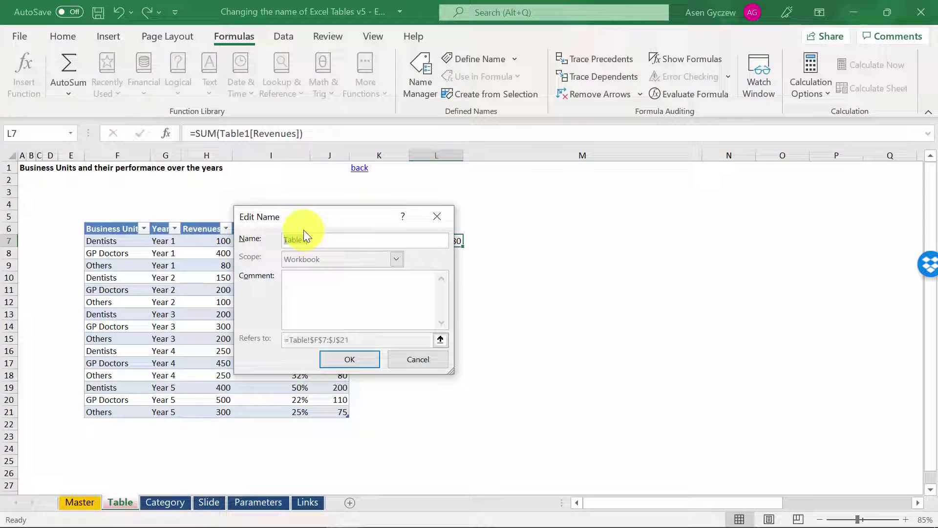
{"action": "type", "text": "Bunits"}
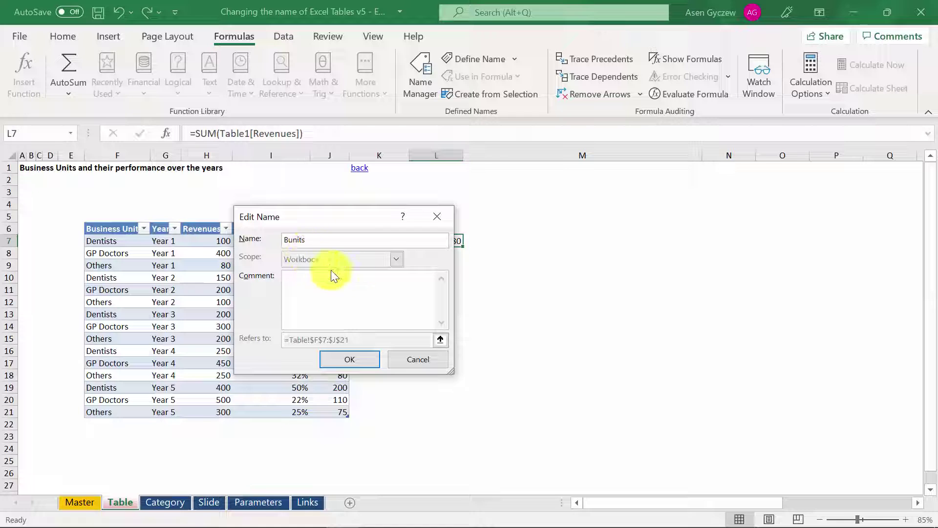
{"action": "left_click", "coordinate": [360, 355]}
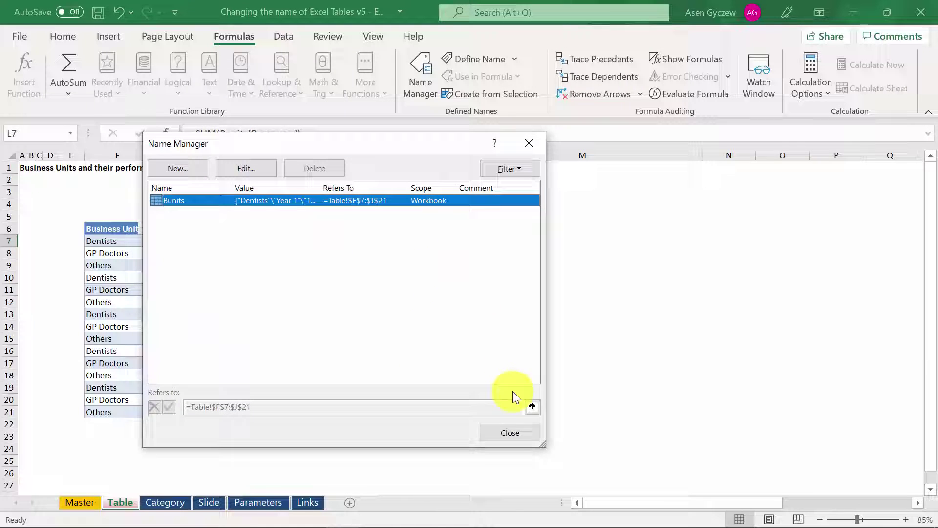
{"action": "left_click", "coordinate": [511, 431]}
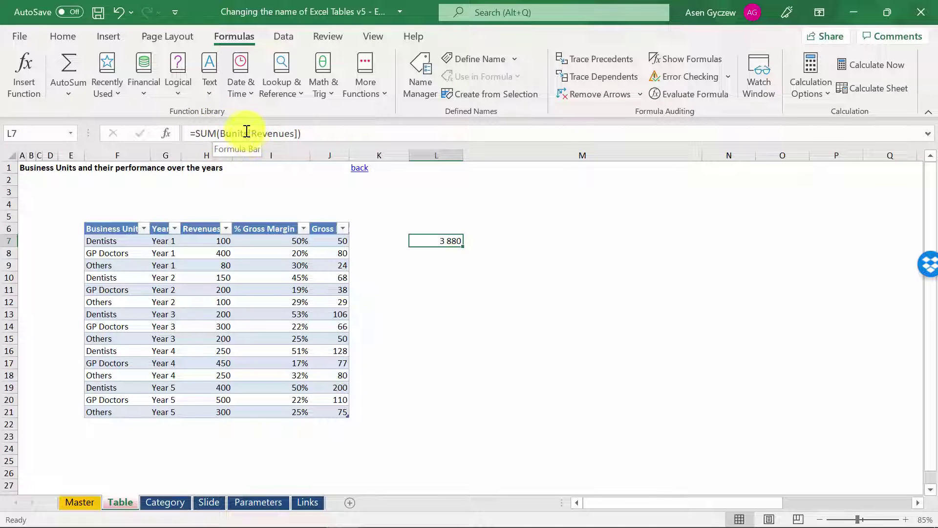
Step: Select the Revenues data column of Bunits and define it as the name Sales
{"action": "left_click", "coordinate": [393, 299]}
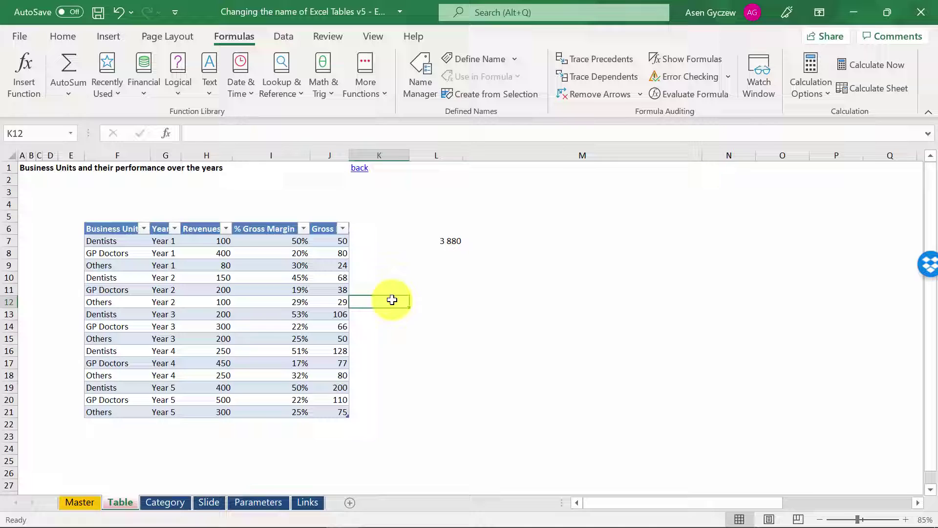
{"action": "left_click", "coordinate": [435, 289]}
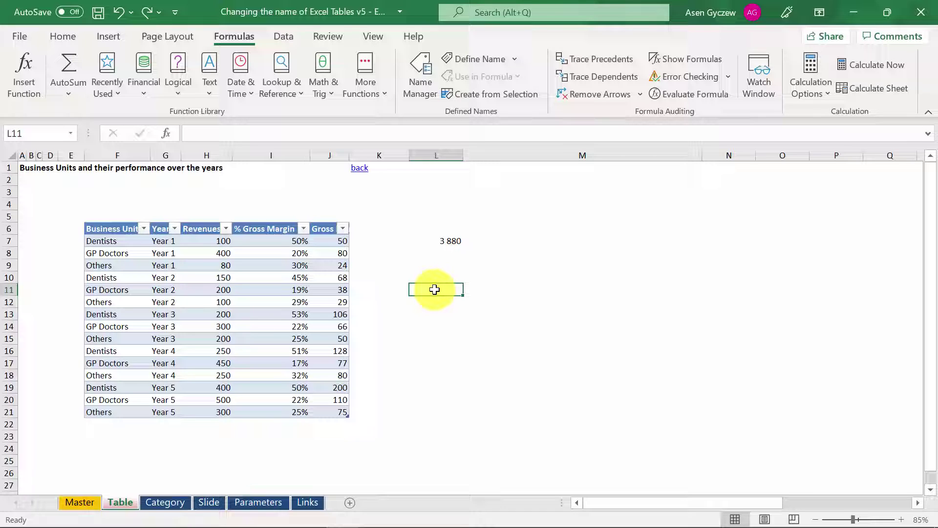
{"action": "left_click", "coordinate": [217, 240]}
{"action": "key", "text": "Up"}
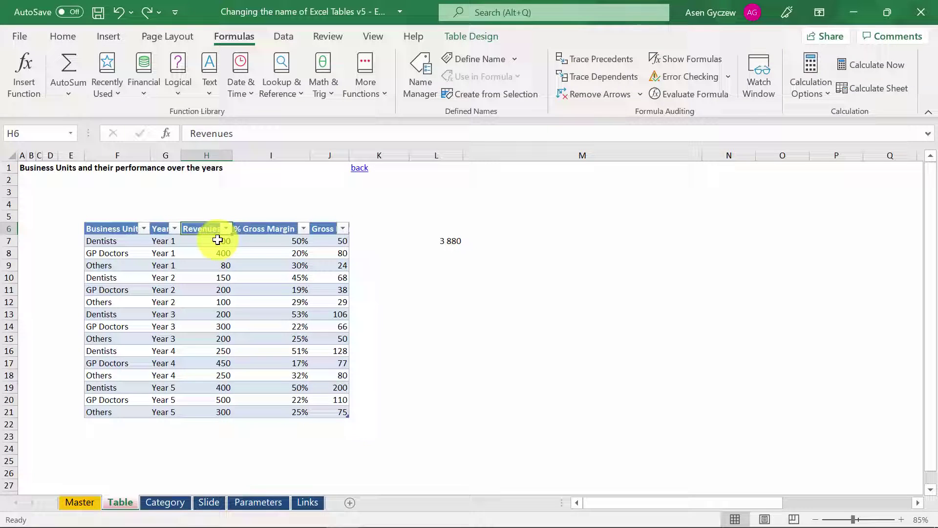
{"action": "left_click", "coordinate": [218, 239]}
{"action": "key", "text": "ctrl+space"}
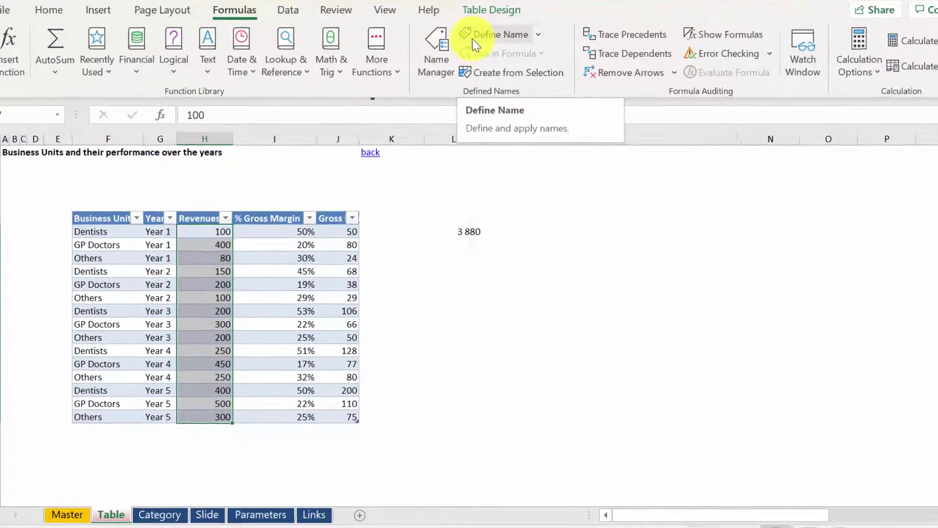
{"action": "left_click", "coordinate": [455, 59]}
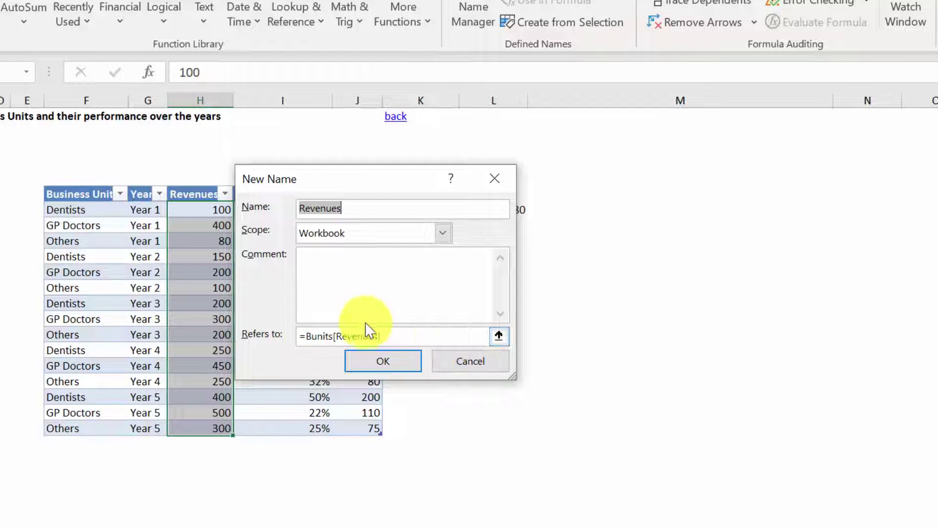
{"action": "type", "text": "S"}
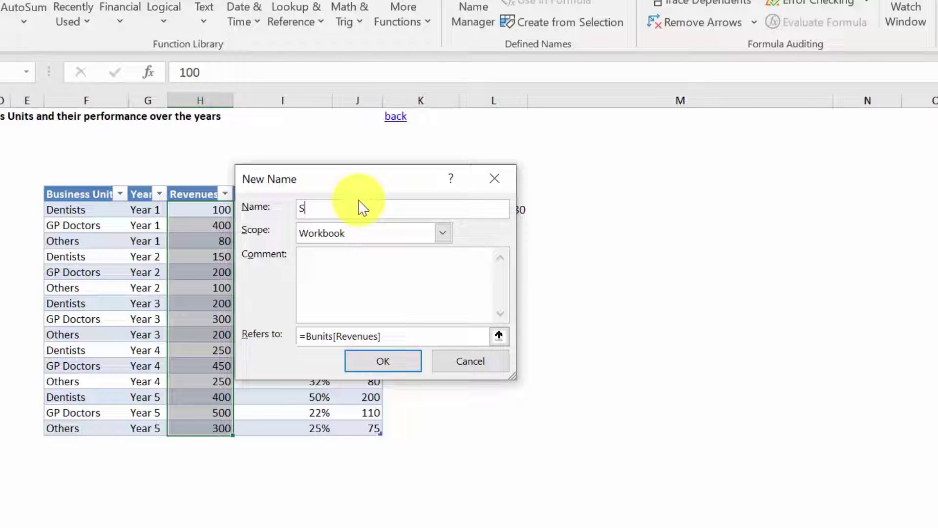
{"action": "type", "text": "ales"}
{"action": "left_click", "coordinate": [407, 364]}
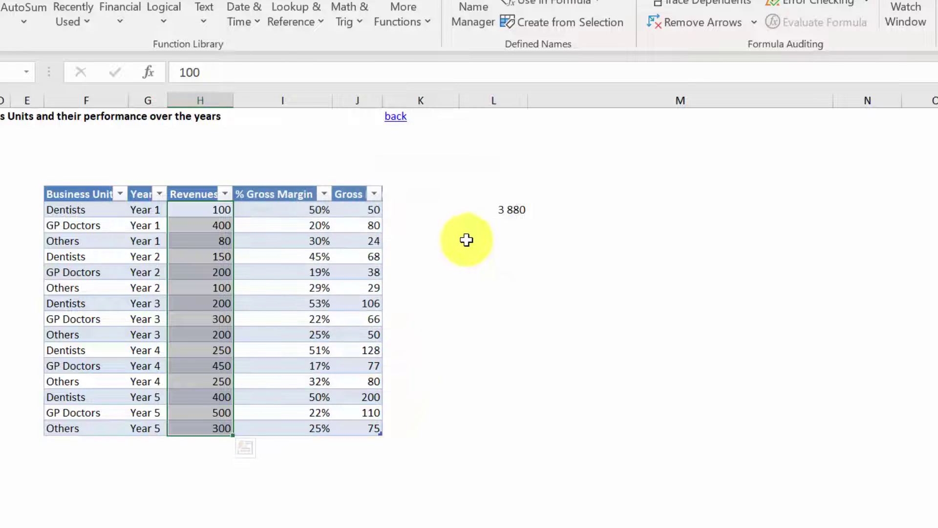
Step: Enter =SUM(Sales) in L8, returning 3 880, and compare it with L7
{"action": "left_click", "coordinate": [486, 224]}
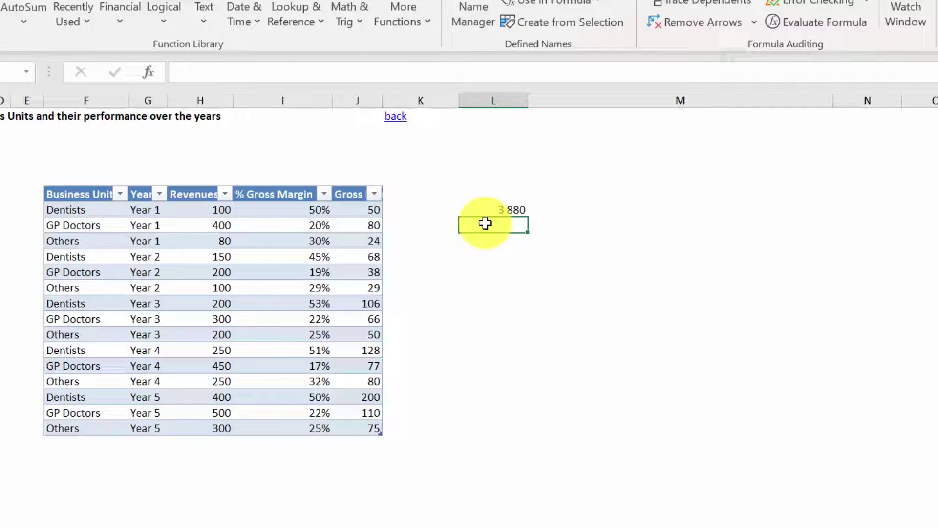
{"action": "type", "text": "=sum("}
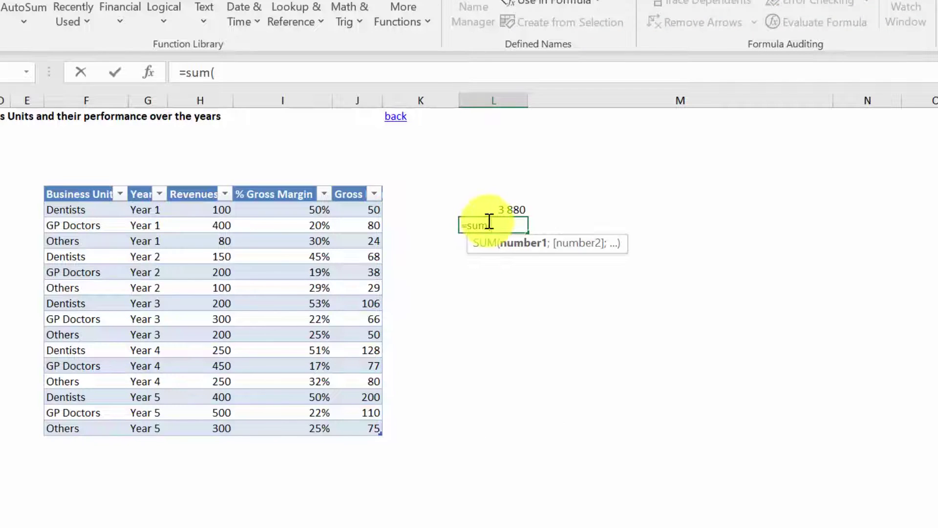
{"action": "type", "text": "Sales)"}
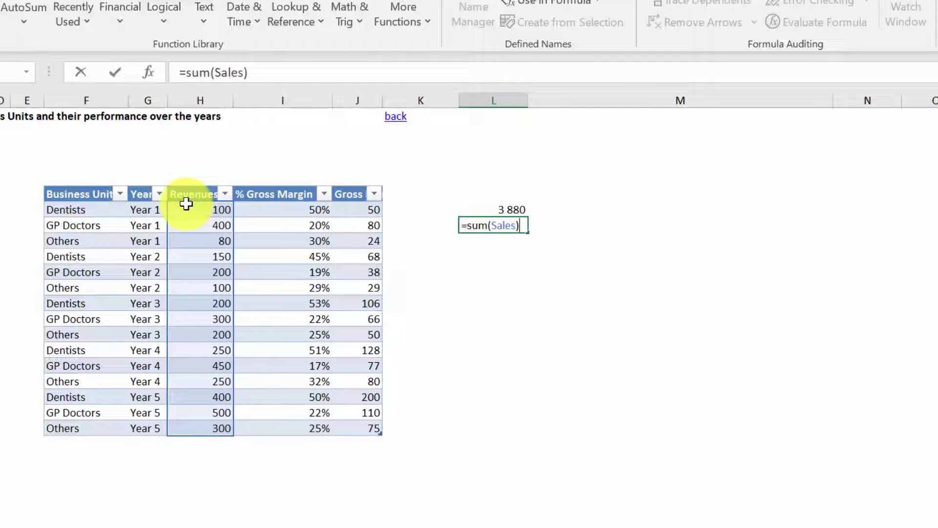
{"action": "key", "text": "ctrl+Return"}
{"action": "key", "text": "Return"}
{"action": "key", "text": "Up"}
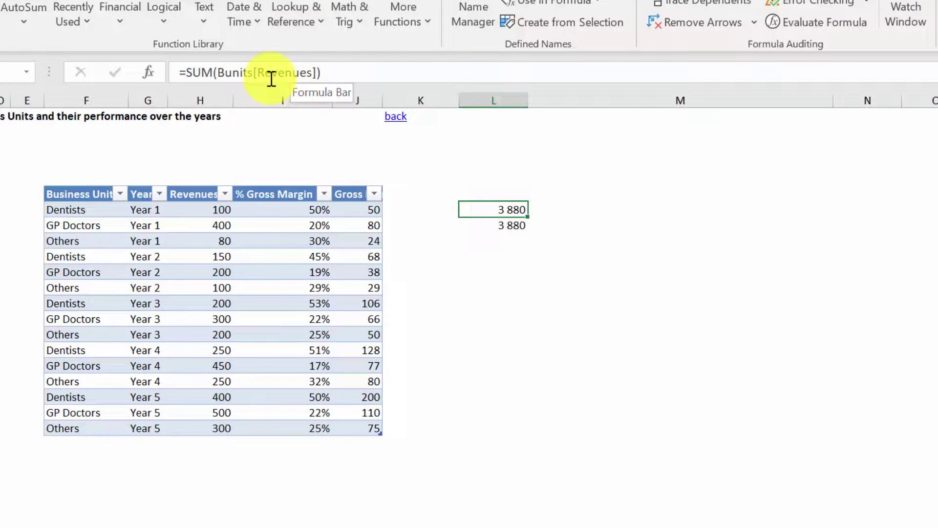
{"action": "key", "text": "Down"}
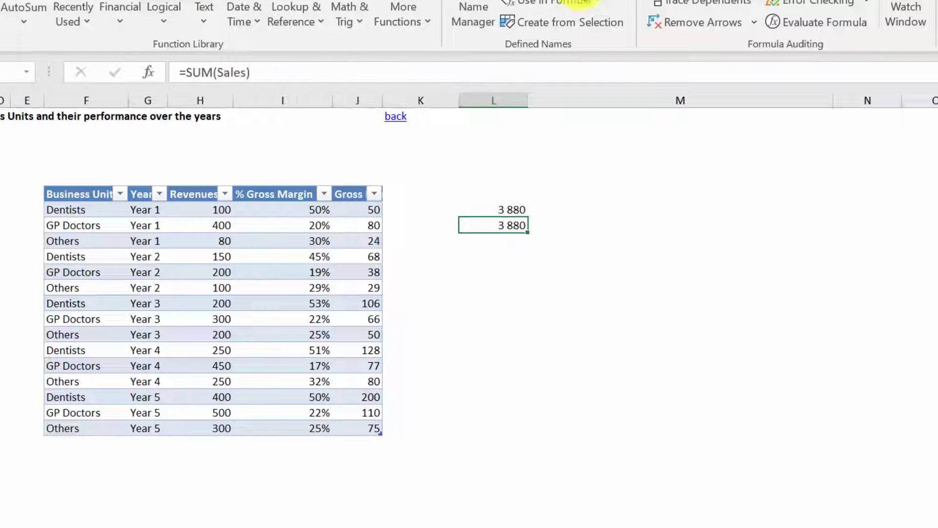
{"action": "key", "text": "F2"}
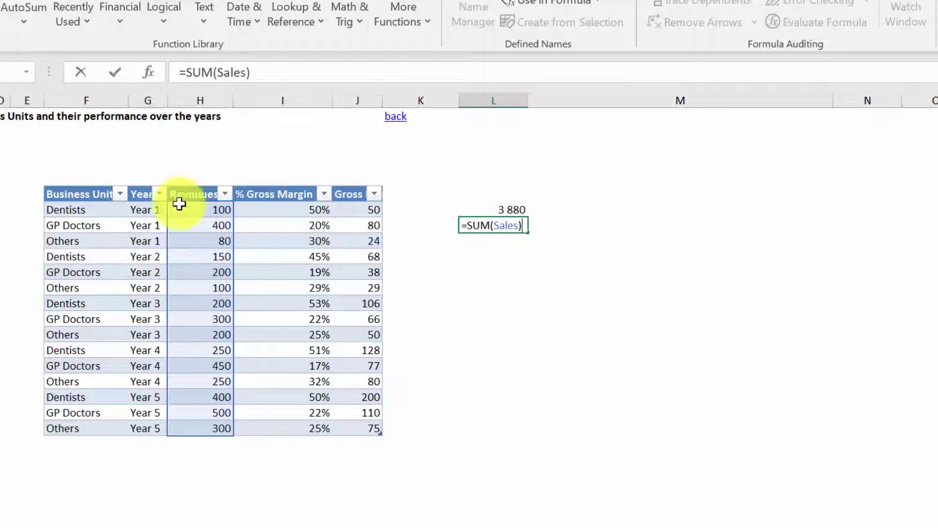
Step: Add a Dentists, Year 6 row with revenue 500 below the table
{"action": "left_click", "coordinate": [224, 447]}
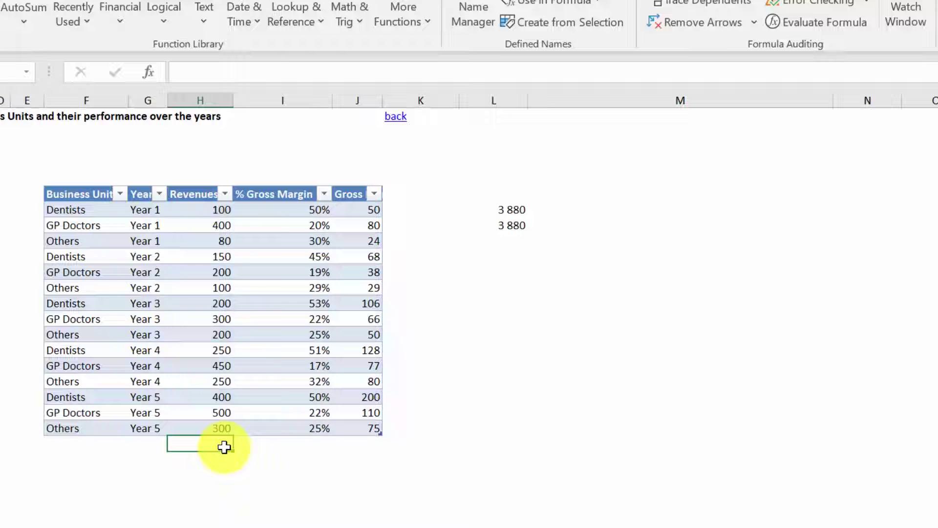
{"action": "key", "text": "Left"}
{"action": "key", "text": "Left"}
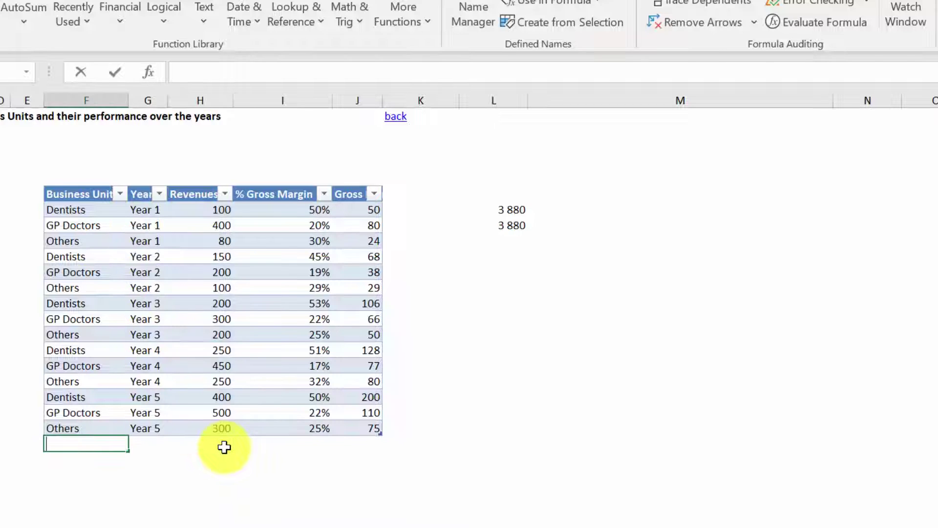
{"action": "type", "text": "Dentists"}
{"action": "key", "text": "Tab"}
{"action": "type", "text": "Y"}
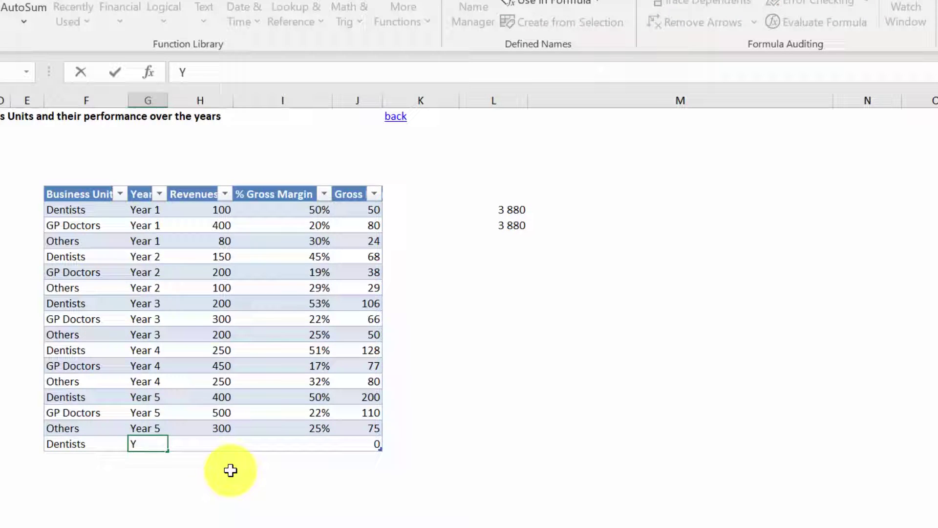
{"action": "type", "text": "ear 6"}
{"action": "key", "text": "Return"}
{"action": "key", "text": "Up"}
{"action": "key", "text": "Tab"}
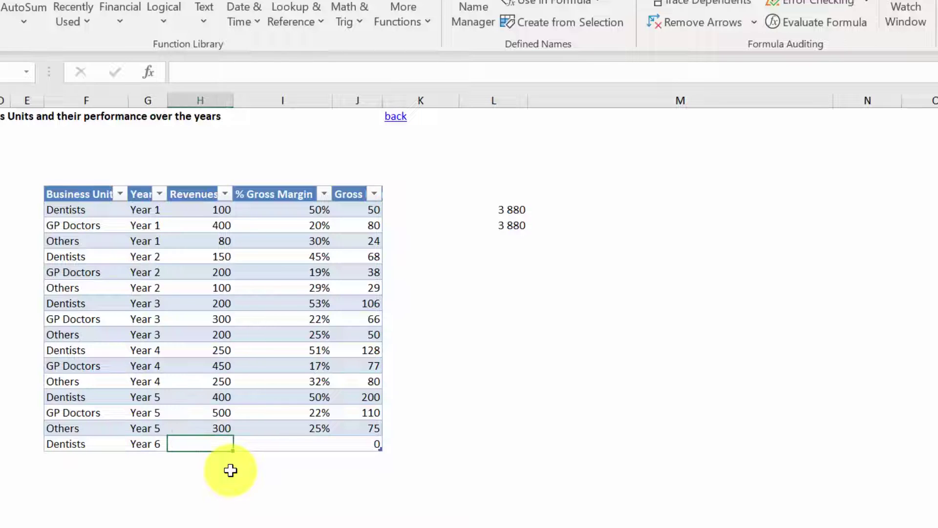
{"action": "type", "text": "500"}
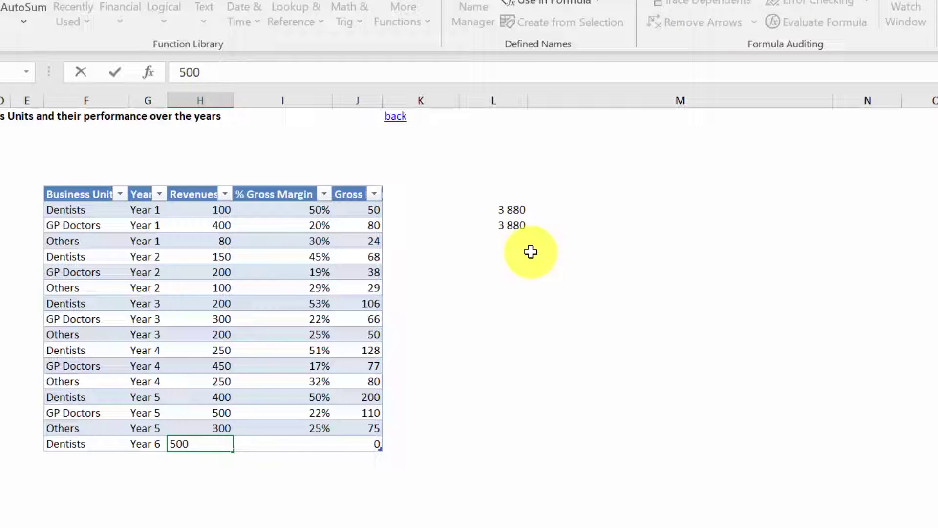
{"action": "key", "text": "Return"}
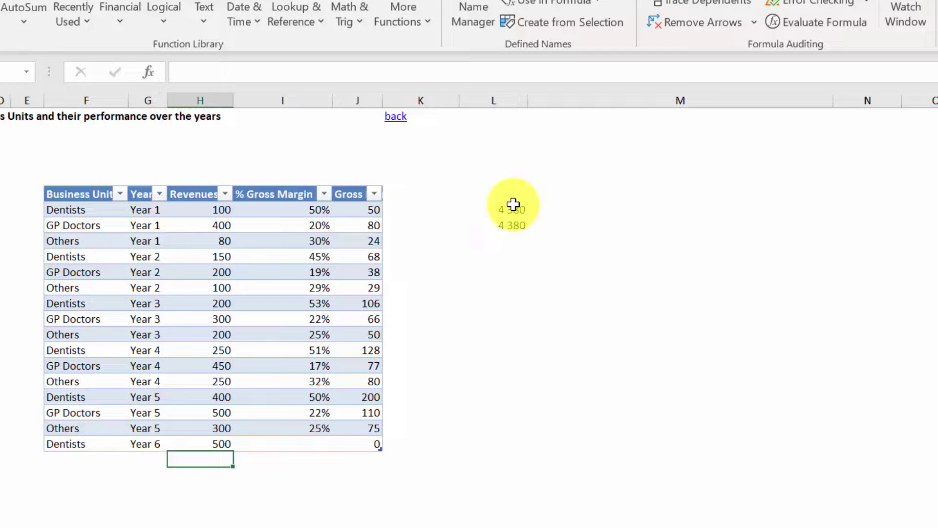
Step: Confirm the SUM(Sales) range now includes the Year 6 row, totalling 4 380
{"action": "left_click", "coordinate": [509, 224]}
{"action": "double_click", "coordinate": [509, 224]}
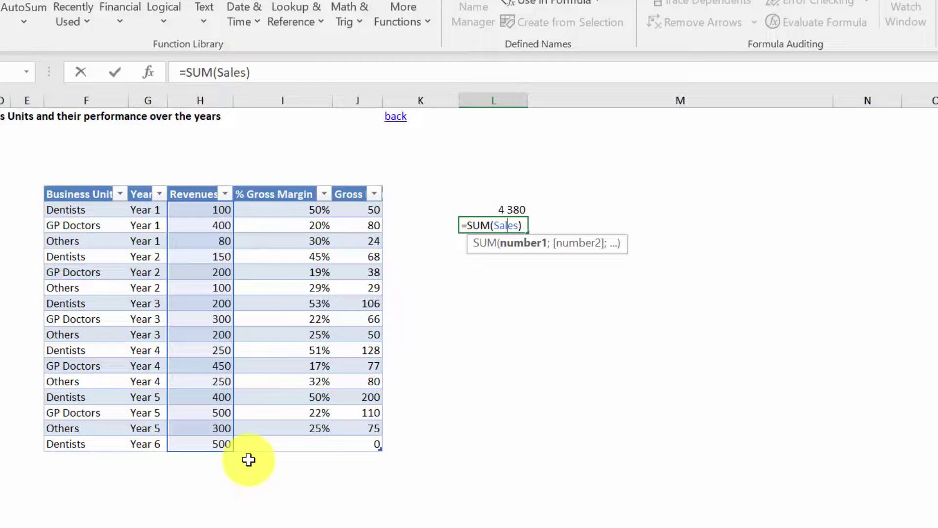
{"action": "key", "text": "Return"}
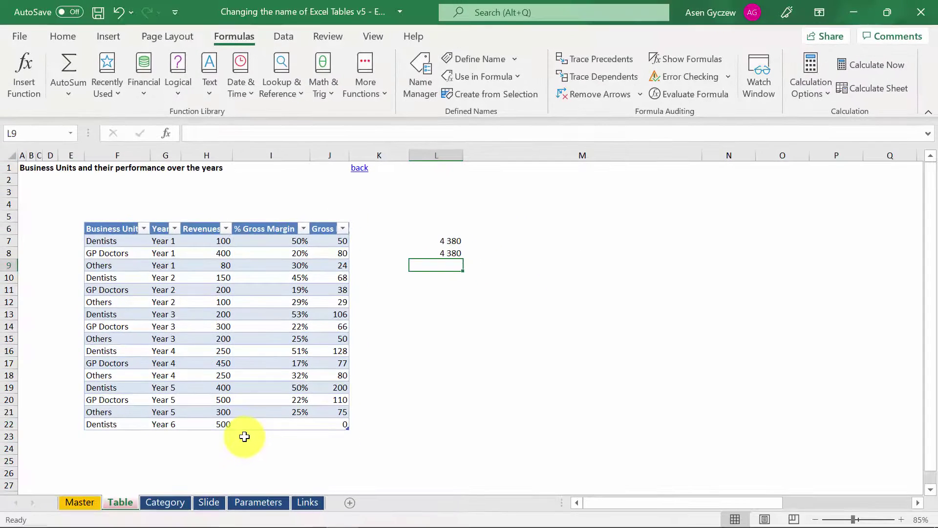